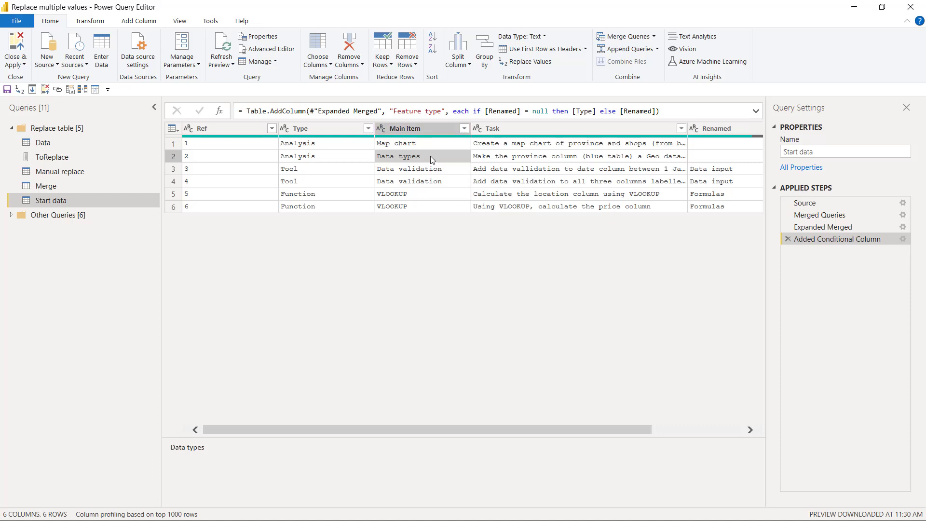
Replace Data types with Types in Main item, then start replacing the VLOOKUP cell.
{"action": "right_click", "coordinate": [430, 155]}
{"action": "left_click", "coordinate": [460, 191]}
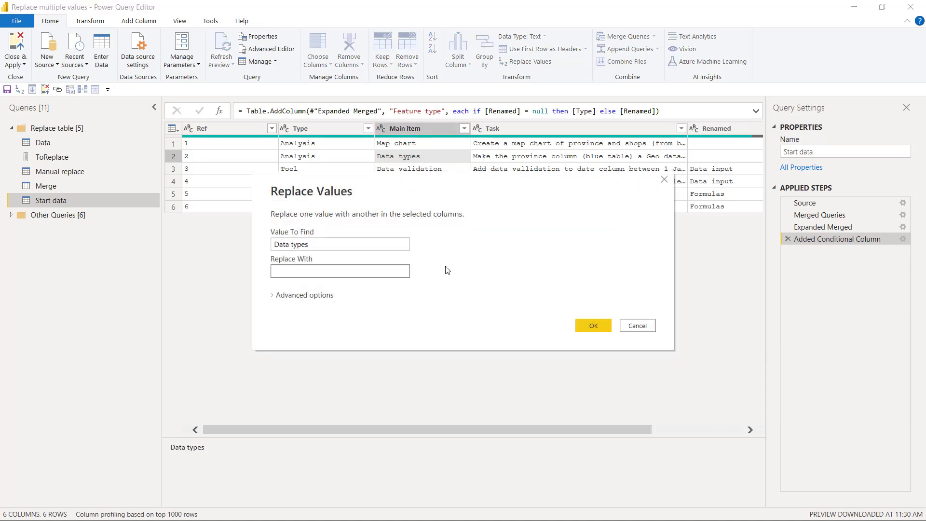
{"action": "type", "text": "Types"}
{"action": "key", "text": "Return"}
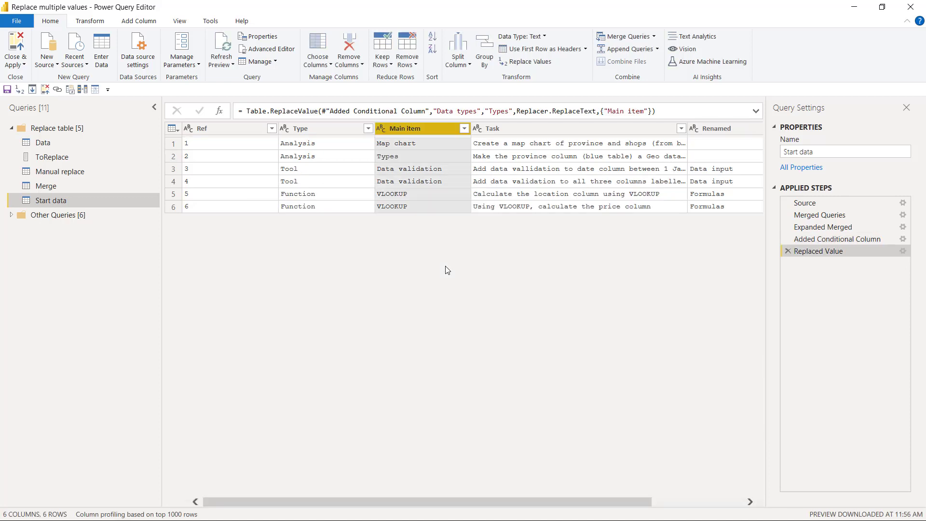
{"action": "key", "text": "Down"}
{"action": "key", "text": "Down"}
{"action": "key", "text": "Down"}
{"action": "key", "text": "Down"}
{"action": "key", "text": "Down"}
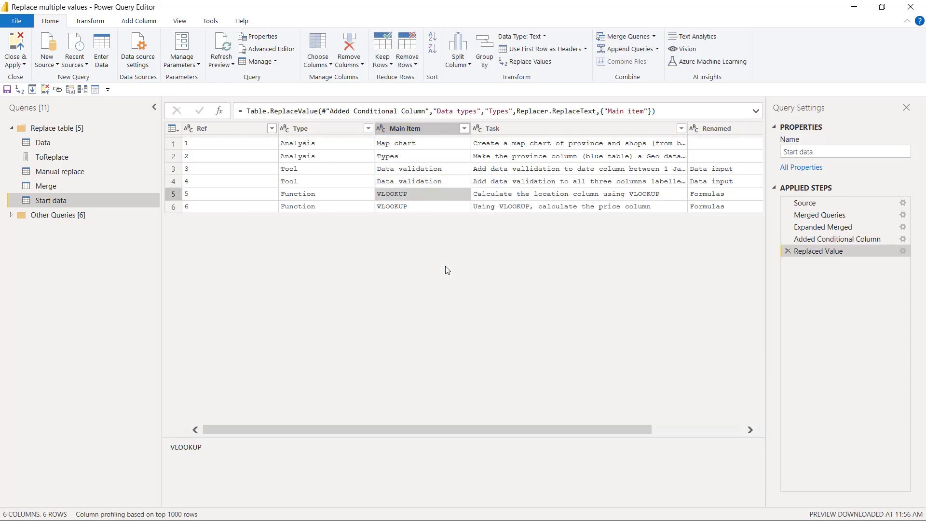
{"action": "key", "text": "shift+F10"}
Replace VLOOKUP with VLOOK in the Main item column.
{"action": "type", "text": "VL"}
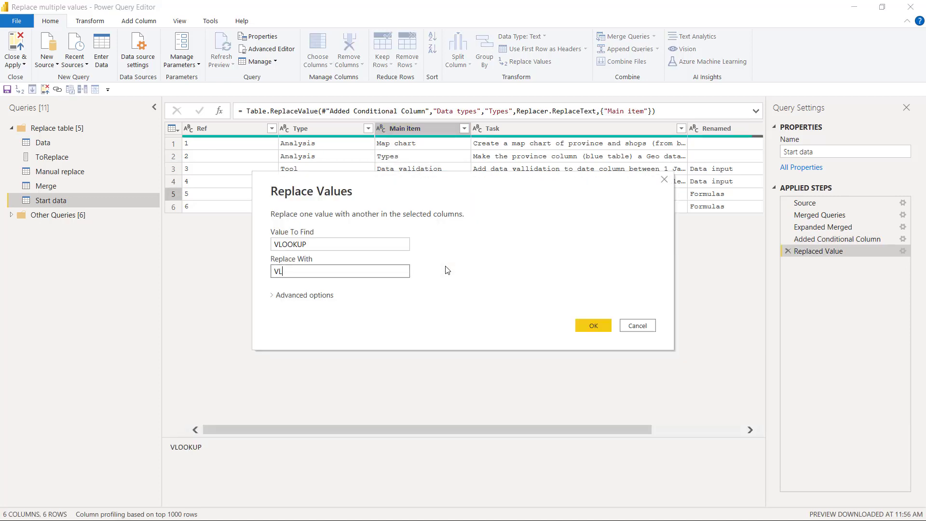
{"action": "type", "text": "OOK"}
{"action": "key", "text": "Return"}
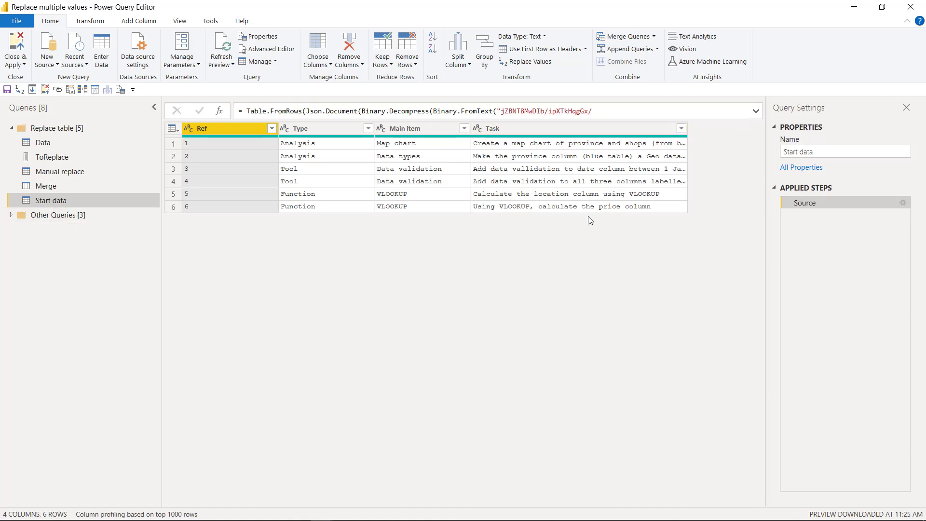
Replace every chart with visual across the whole Task column.
{"action": "left_click", "coordinate": [568, 128]}
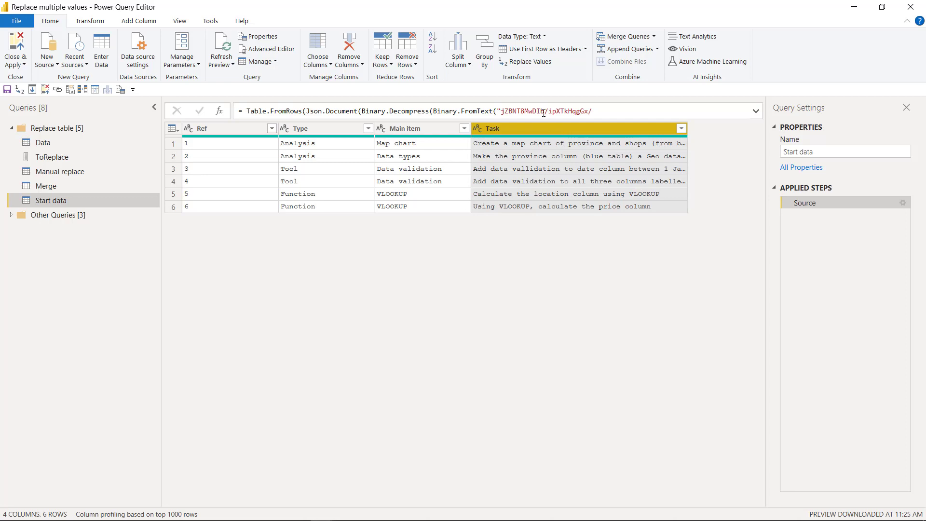
{"action": "left_click", "coordinate": [533, 63]}
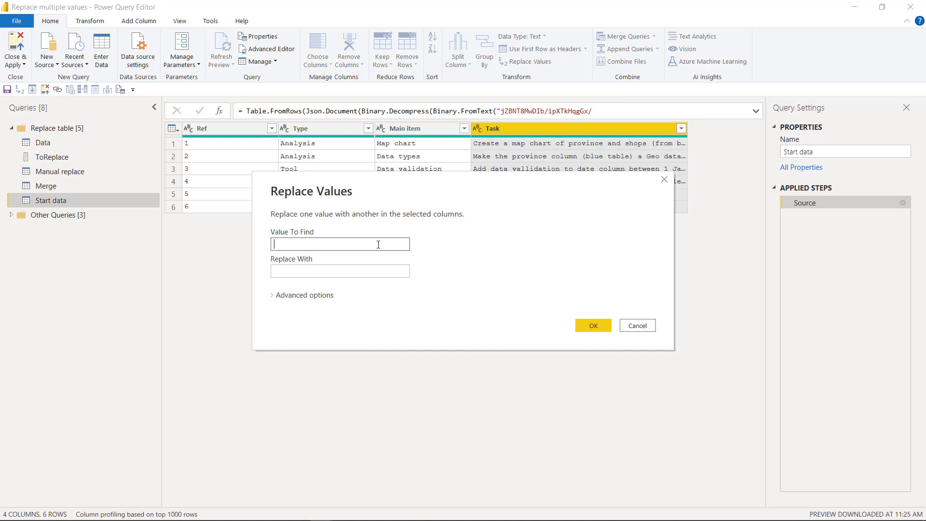
{"action": "type", "text": "cn"}
{"action": "key", "text": "Tab"}
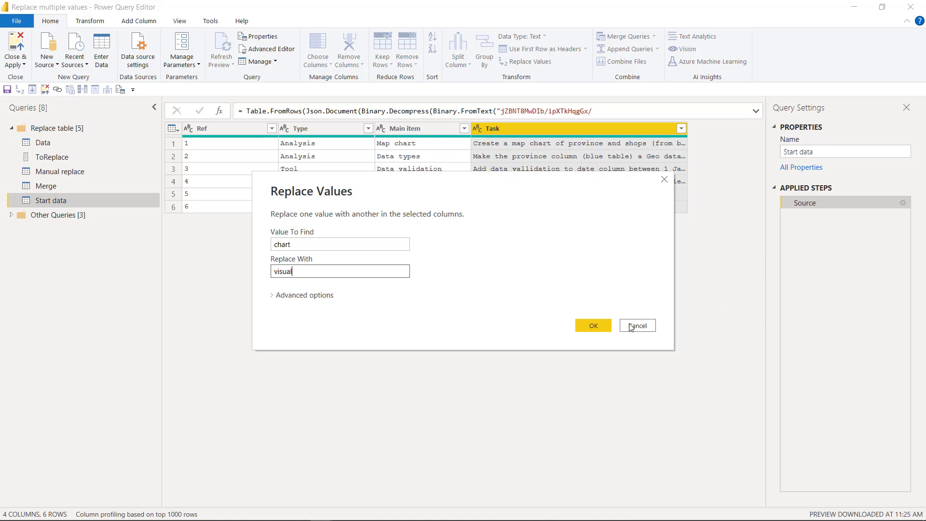
{"action": "left_click", "coordinate": [598, 323]}
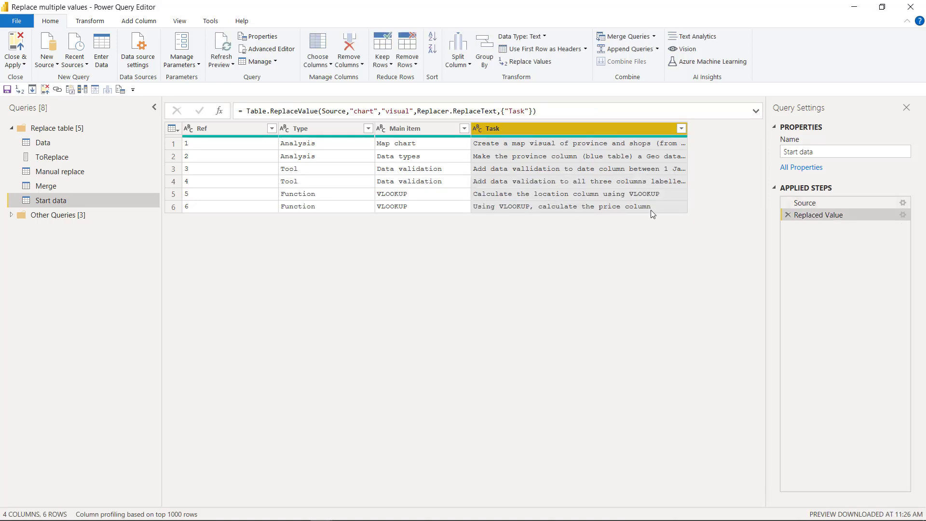
Delete the chart-to-visual Replaced Value step, then open and cancel Replace Values on Data types.
{"action": "left_click", "coordinate": [788, 216]}
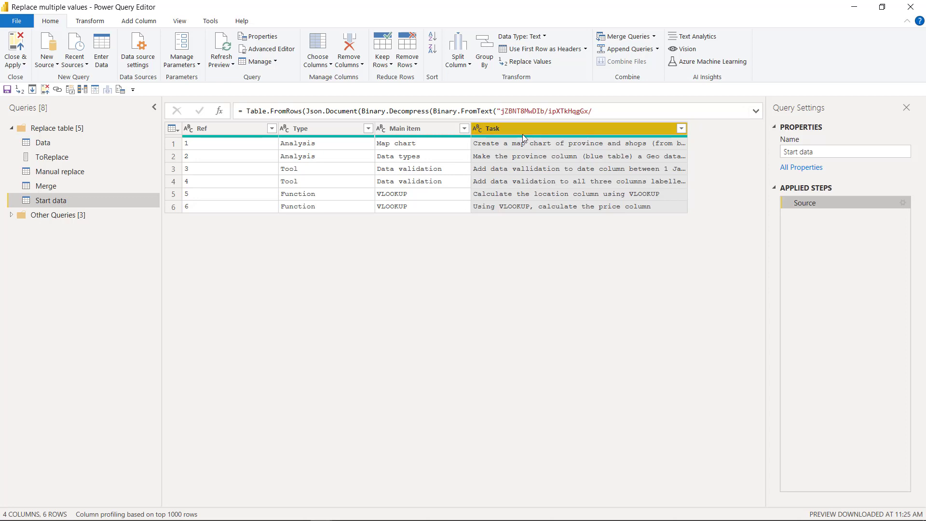
{"action": "left_click", "coordinate": [425, 156]}
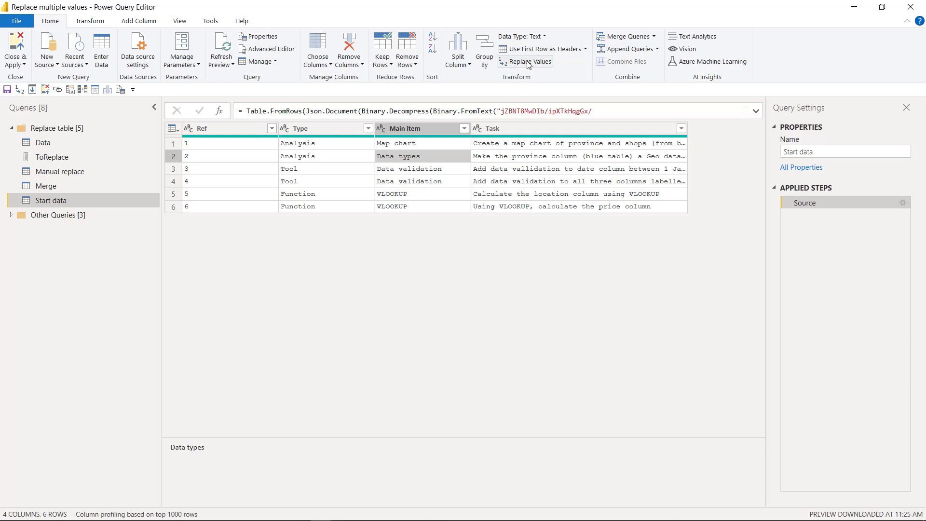
{"action": "right_click", "coordinate": [447, 155]}
{"action": "left_click", "coordinate": [491, 187]}
{"action": "left_click_drag", "start_coordinate": [307, 244], "coordinate": [271, 247]}
{"action": "left_click", "coordinate": [359, 248]}
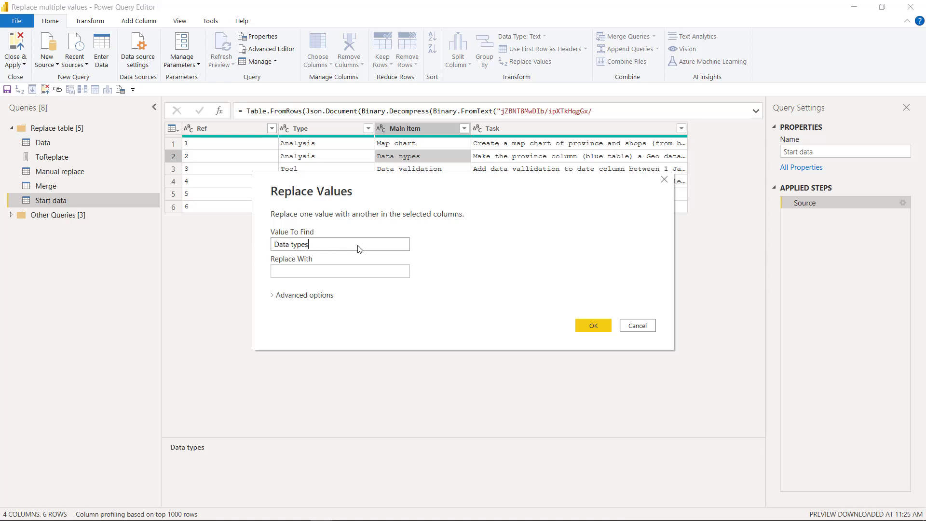
{"action": "left_click", "coordinate": [377, 274]}
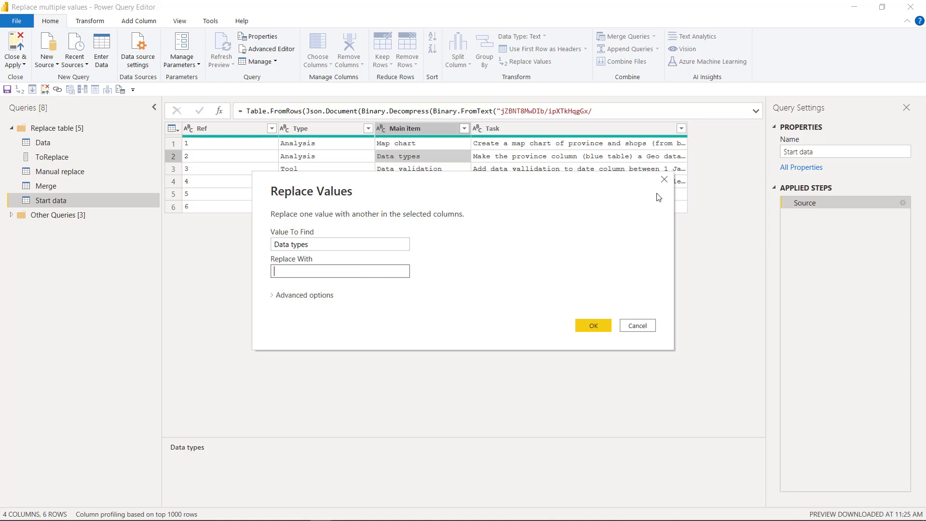
{"action": "left_click", "coordinate": [664, 179]}
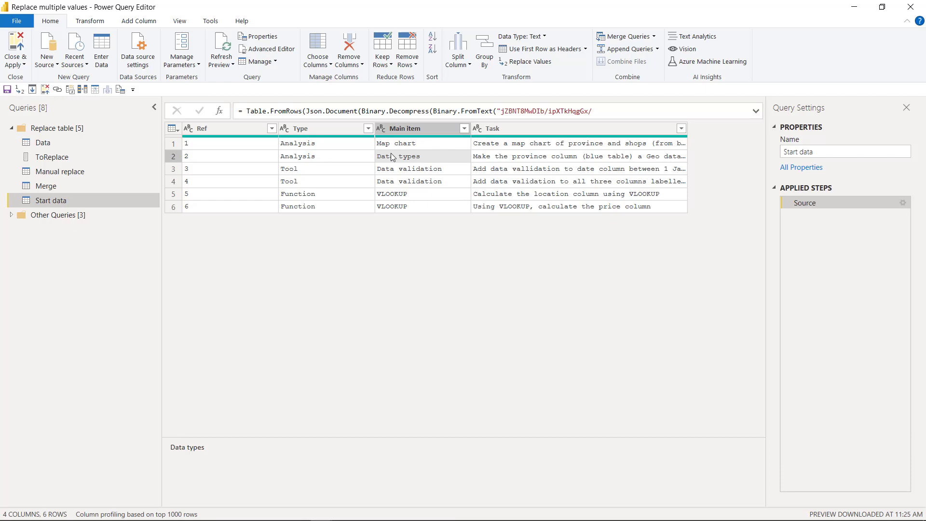
Try the Alt, 2 Quick Access shortcut for Replace Values on VLOOKUP, closing it unchanged.
{"action": "left_click", "coordinate": [210, 21]}
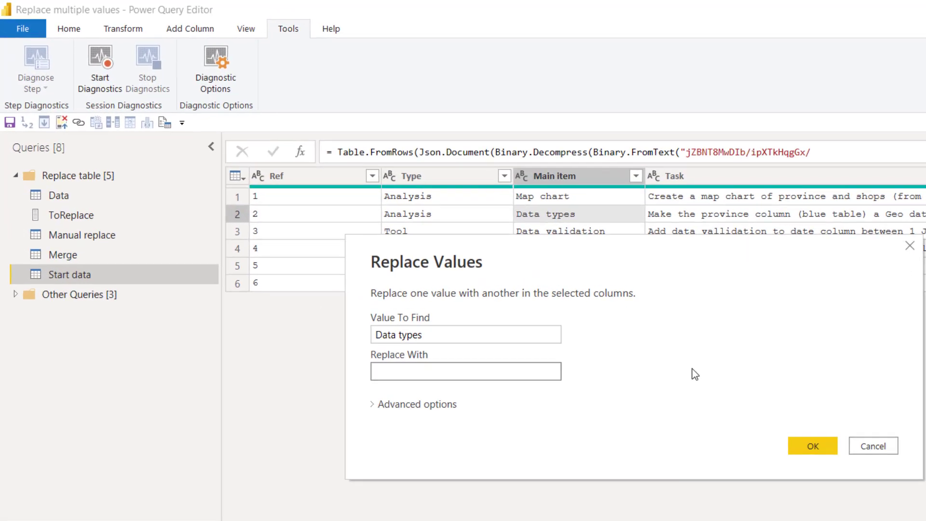
{"action": "key", "text": "Escape"}
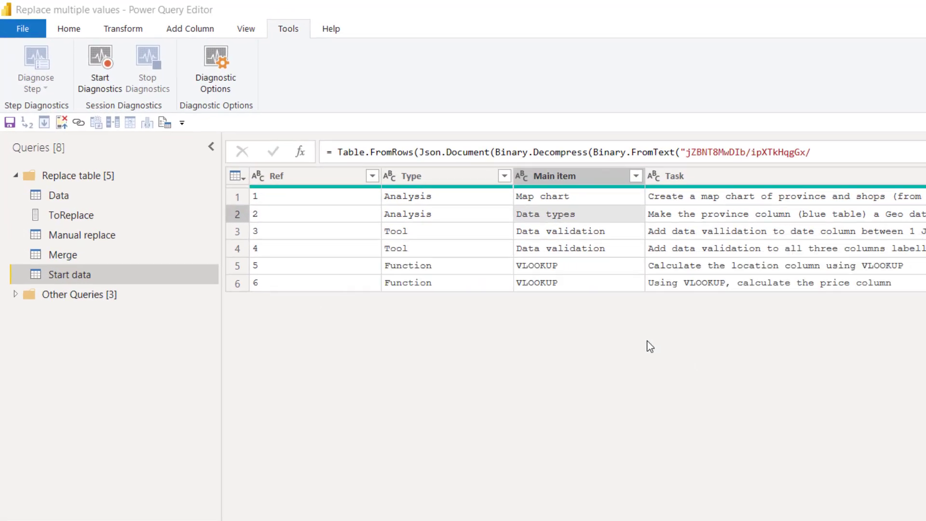
{"action": "left_click", "coordinate": [57, 27]}
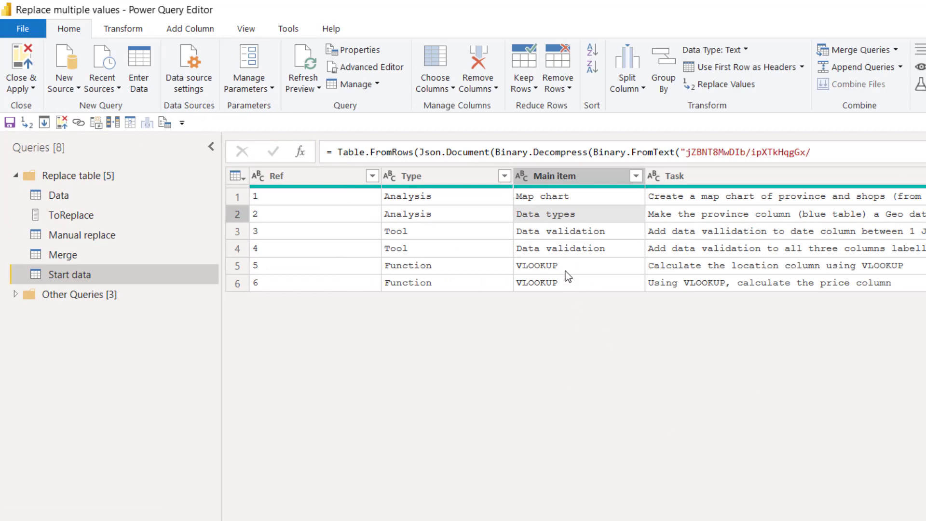
{"action": "left_click", "coordinate": [588, 268]}
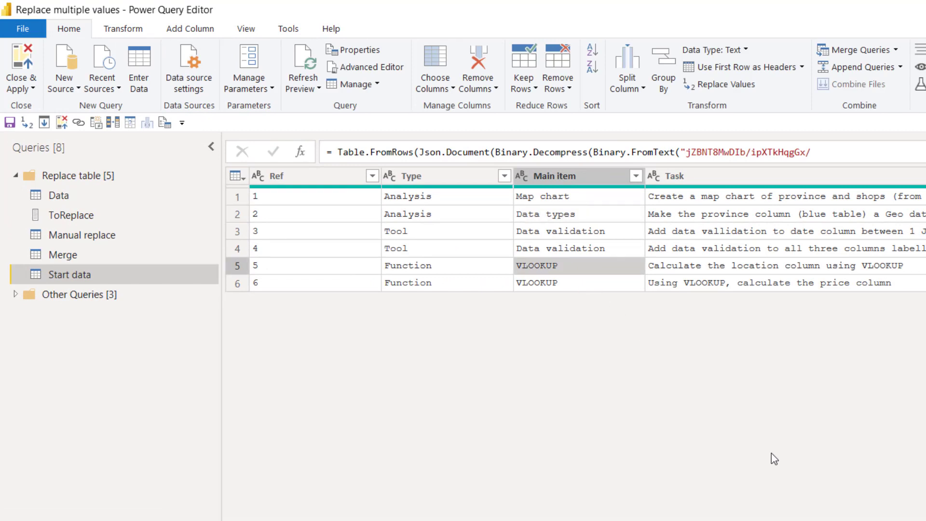
{"action": "key", "text": "alt"}
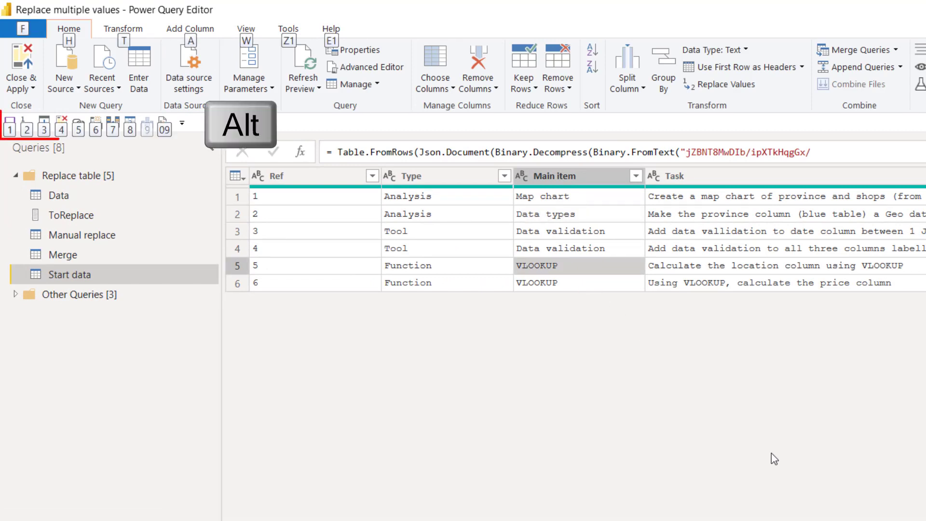
{"action": "key", "text": "2"}
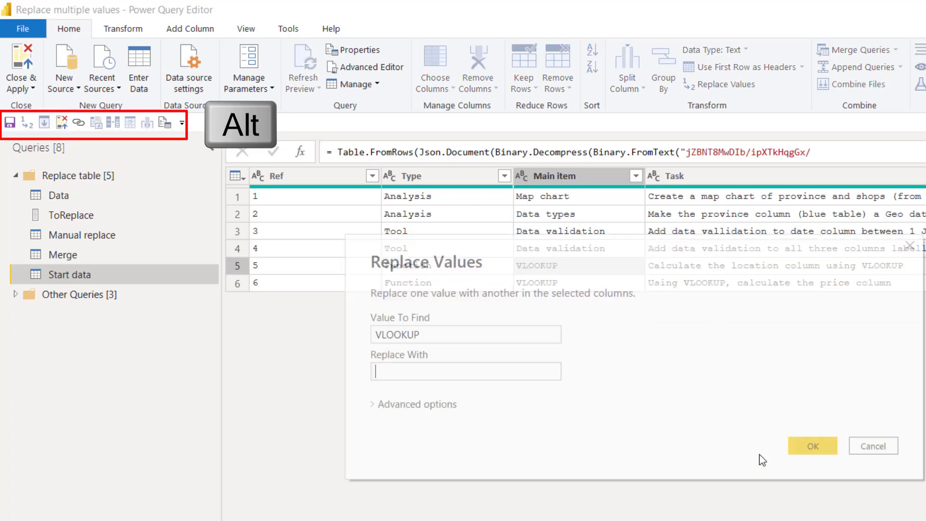
{"action": "left_click", "coordinate": [910, 245]}
Replace Tool with Feature in the Type column using Alt+2.
{"action": "left_click", "coordinate": [461, 236]}
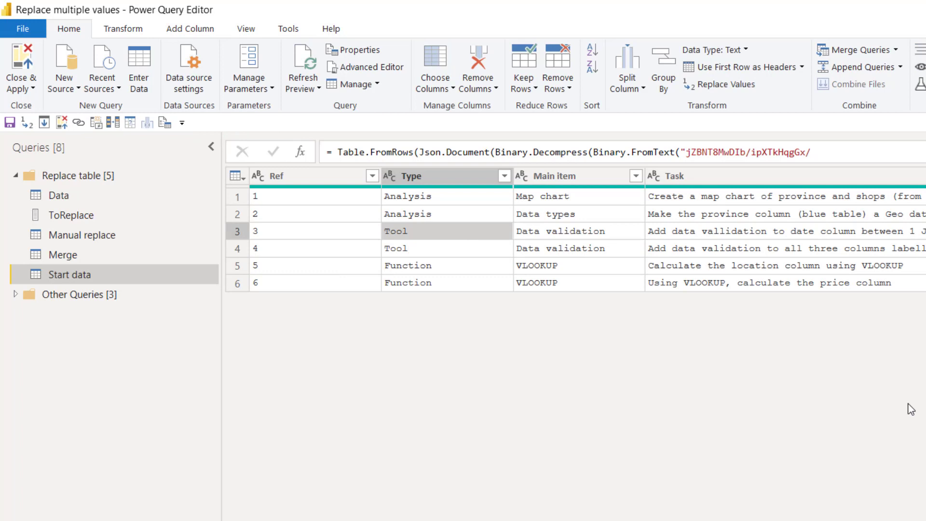
{"action": "key", "text": "alt+2"}
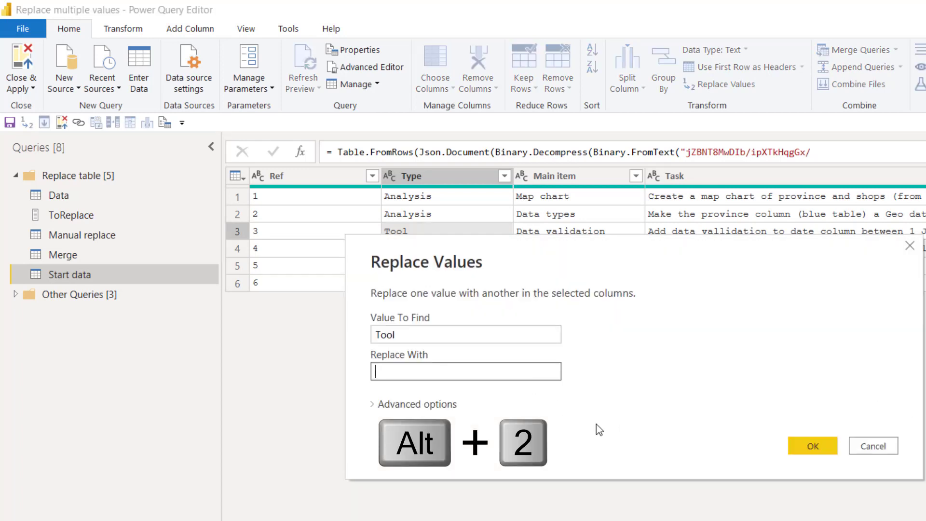
{"action": "type", "text": "Feature"}
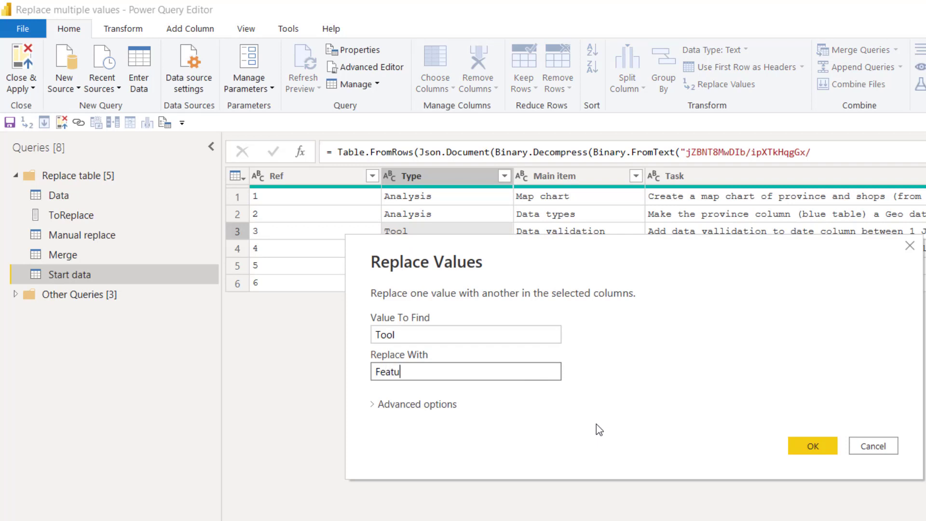
{"action": "key", "text": "Return"}
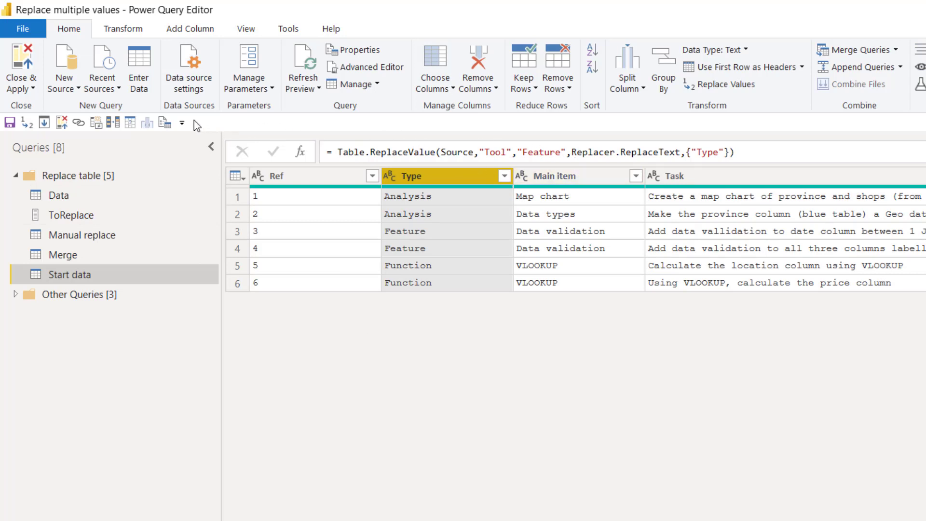
Pin the create-new-table command to the Quick Access Toolbar and check its key tips.
{"action": "right_click", "coordinate": [147, 65]}
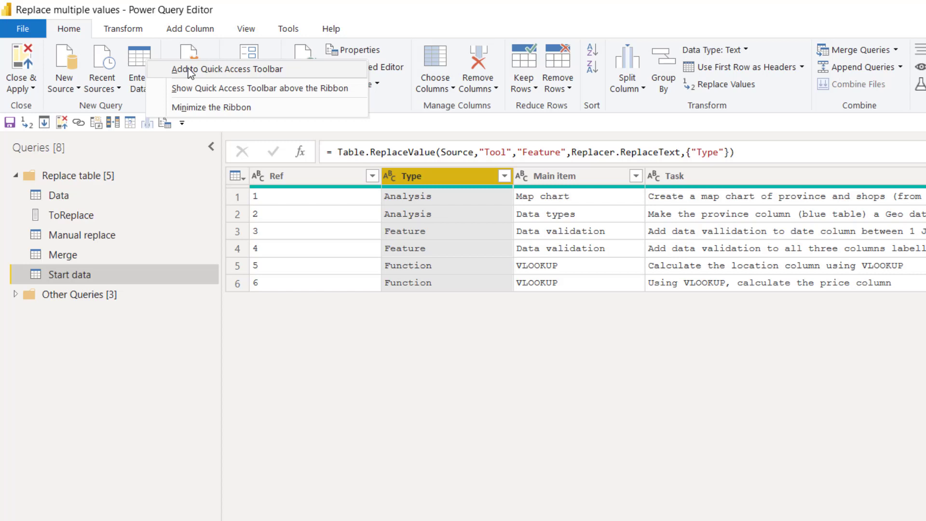
{"action": "left_click", "coordinate": [244, 72]}
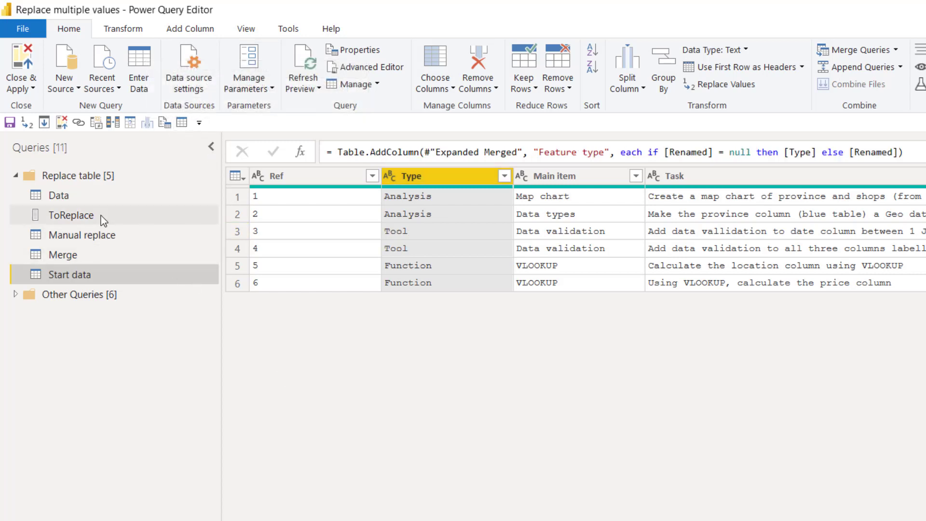
{"action": "key", "text": "alt"}
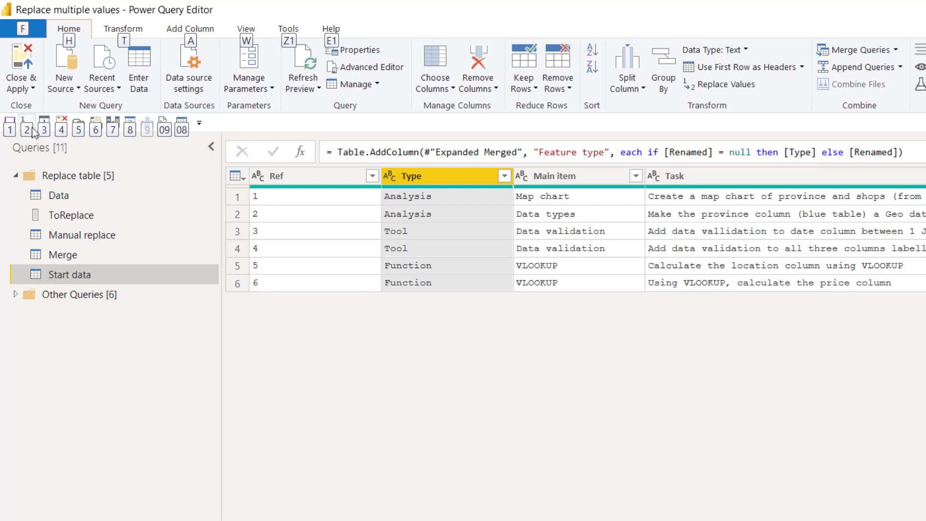
{"action": "key", "text": "alt"}
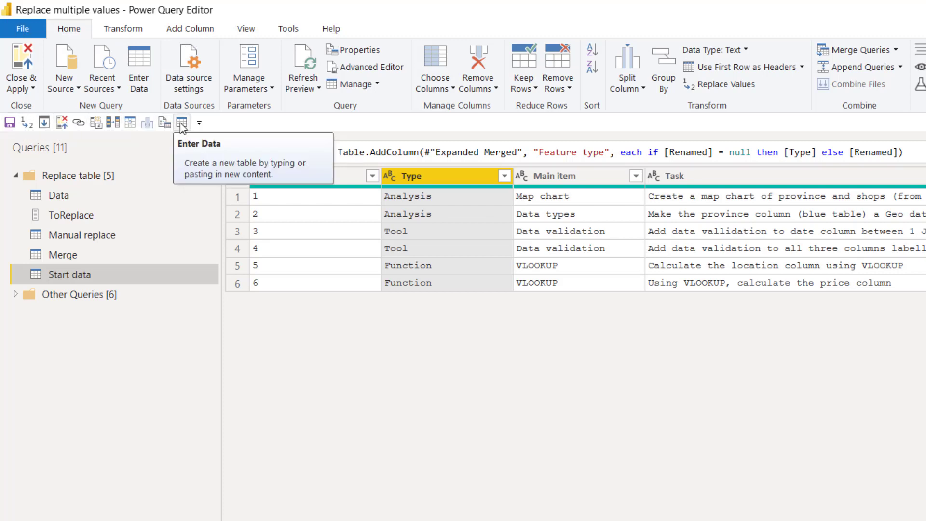
Remove three shortcuts, including merge-columns, from the Quick Access Toolbar and recheck key tips.
{"action": "right_click", "coordinate": [181, 126]}
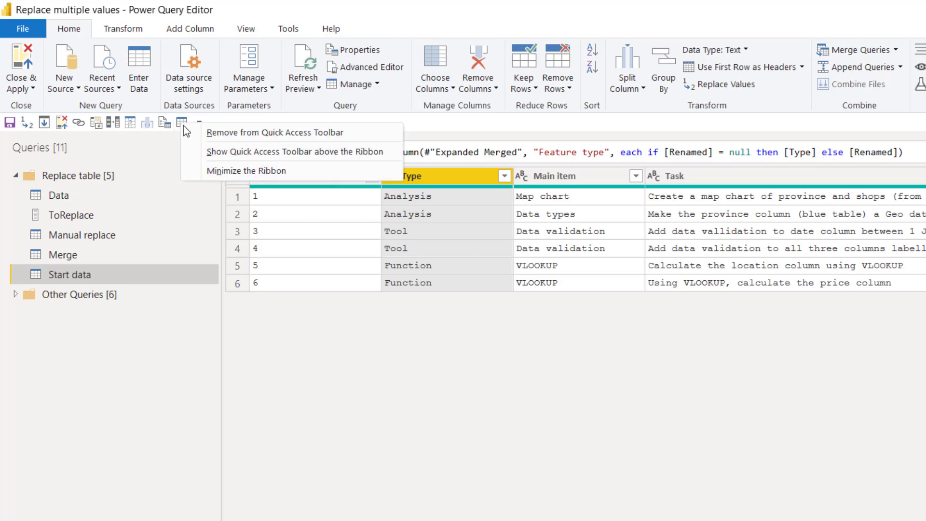
{"action": "left_click", "coordinate": [199, 134]}
{"action": "right_click", "coordinate": [170, 126]}
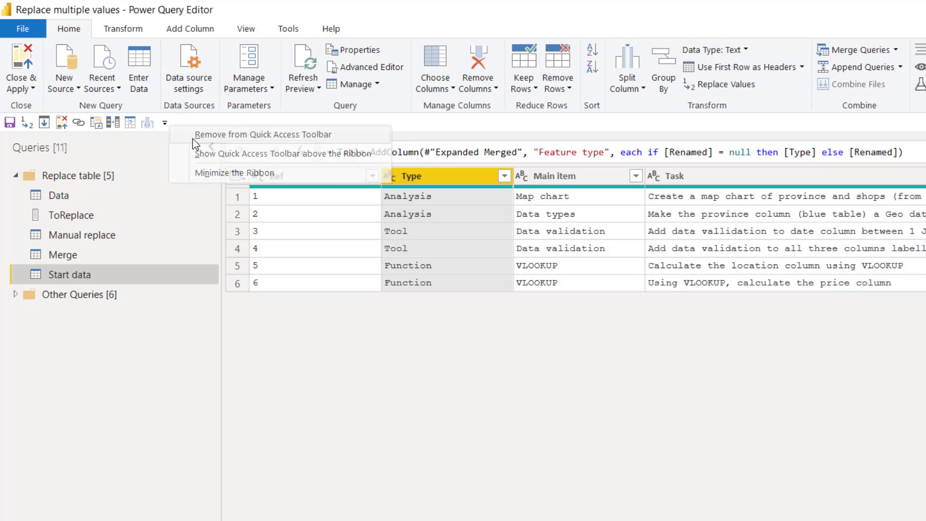
{"action": "left_click", "coordinate": [192, 138]}
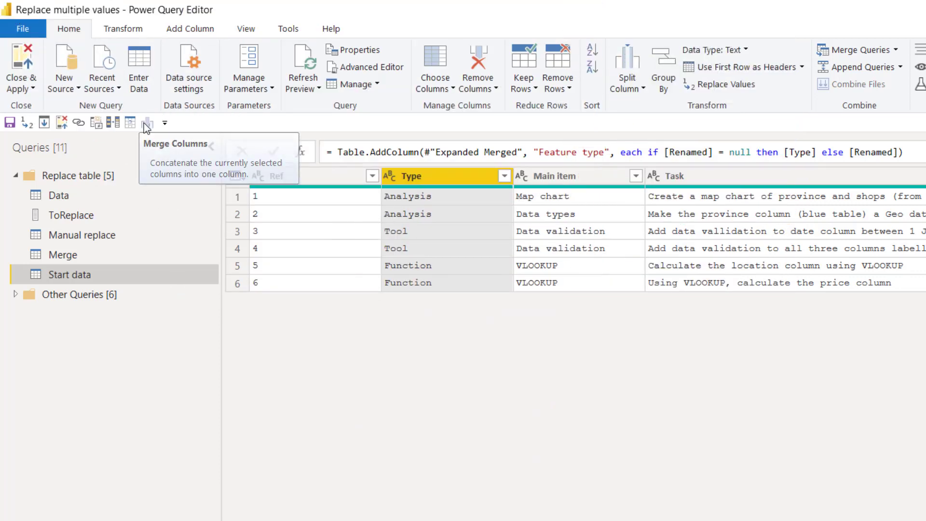
{"action": "right_click", "coordinate": [146, 127]}
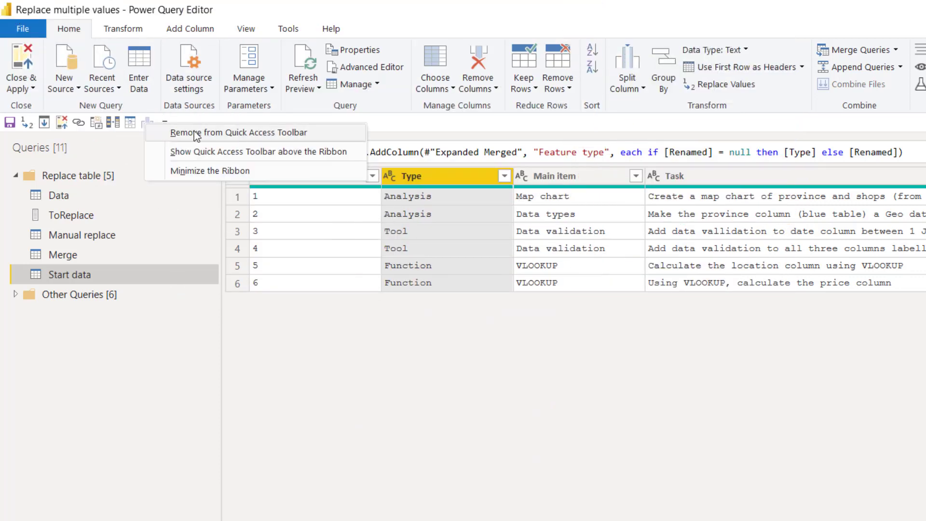
{"action": "left_click", "coordinate": [202, 138]}
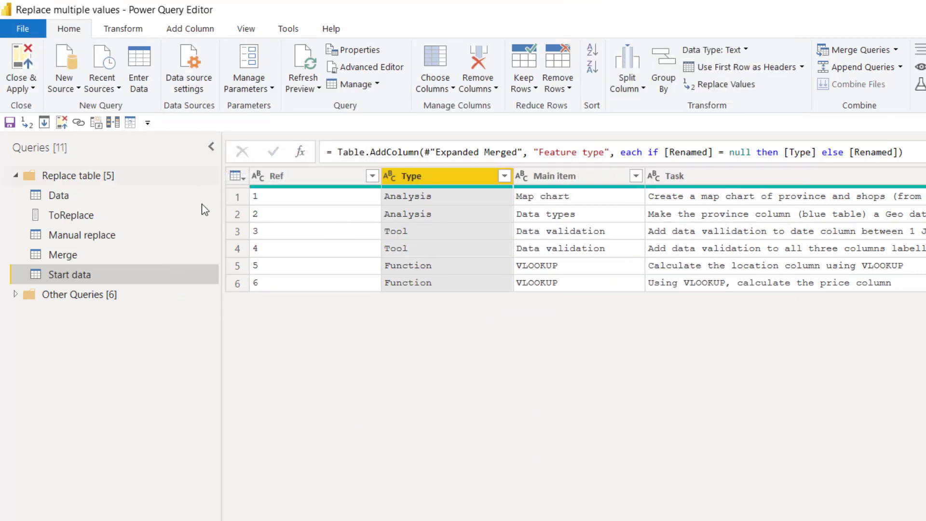
{"action": "key", "text": "alt"}
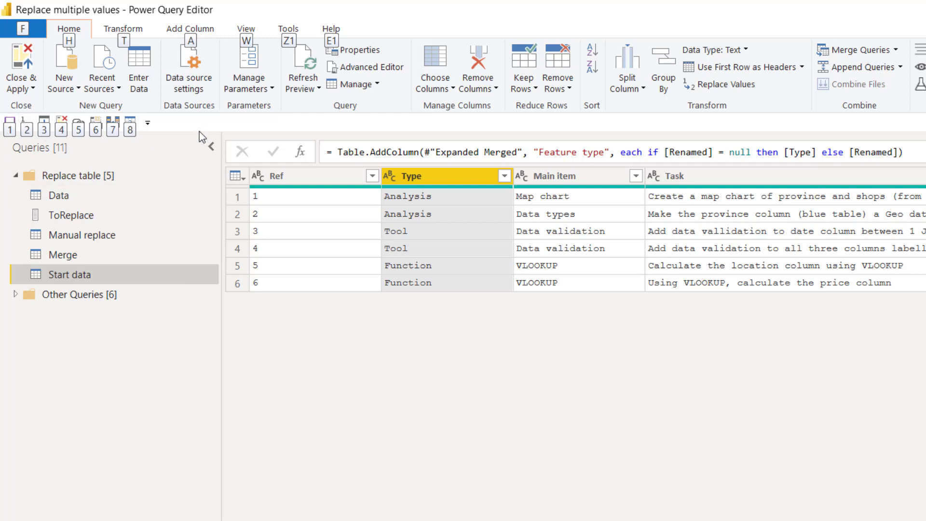
{"action": "key", "text": "alt"}
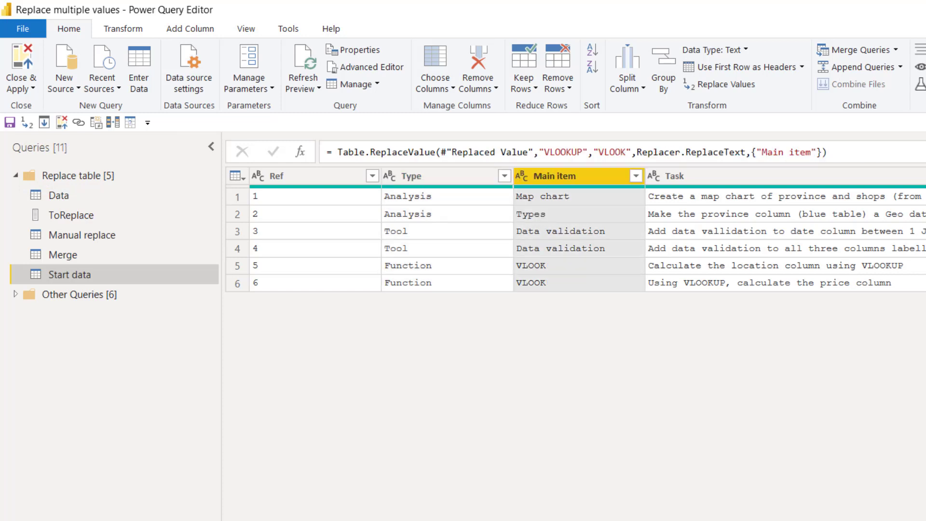
Copy the words 'date column' from the row 3 Task cell's detail text.
{"action": "scroll", "coordinate": [646, 227], "scroll_direction": "right", "scroll_amount": 3}
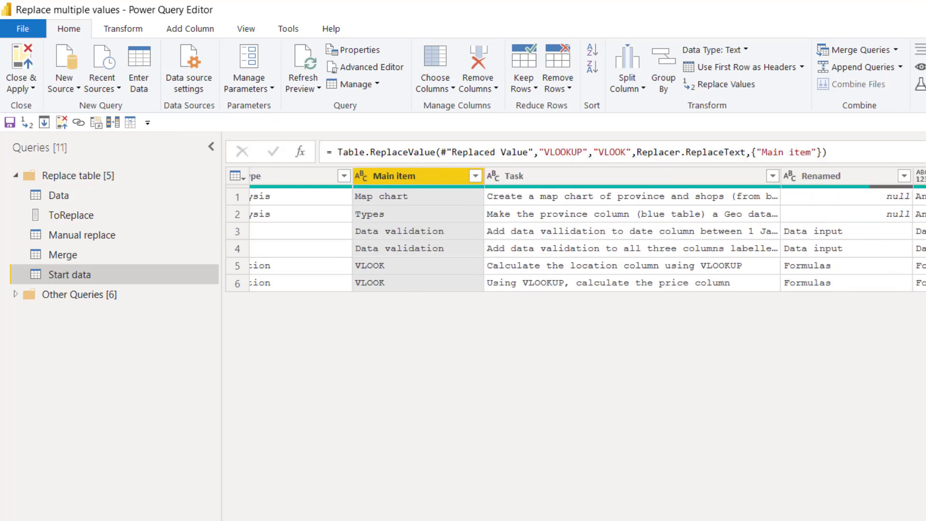
{"action": "left_click", "coordinate": [658, 233]}
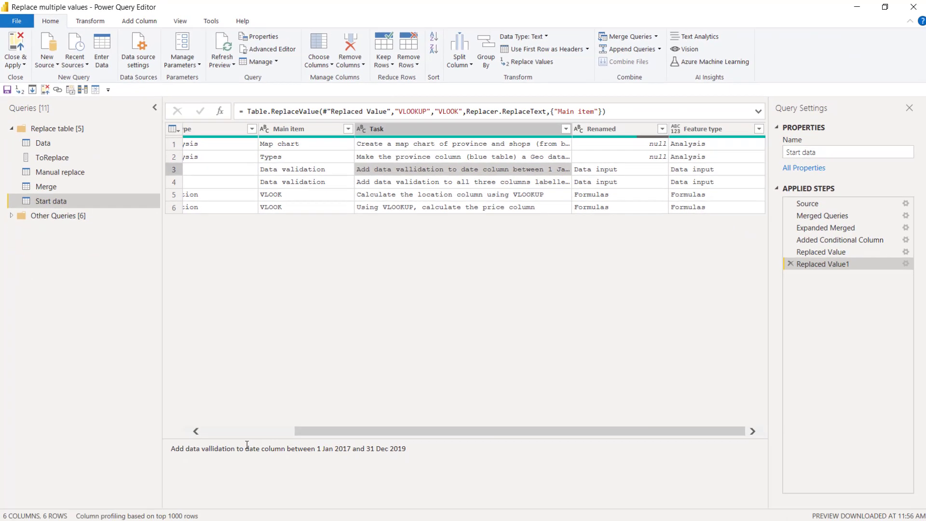
{"action": "left_click_drag", "start_coordinate": [244, 447], "coordinate": [278, 451]}
{"action": "right_click", "coordinate": [277, 452]}
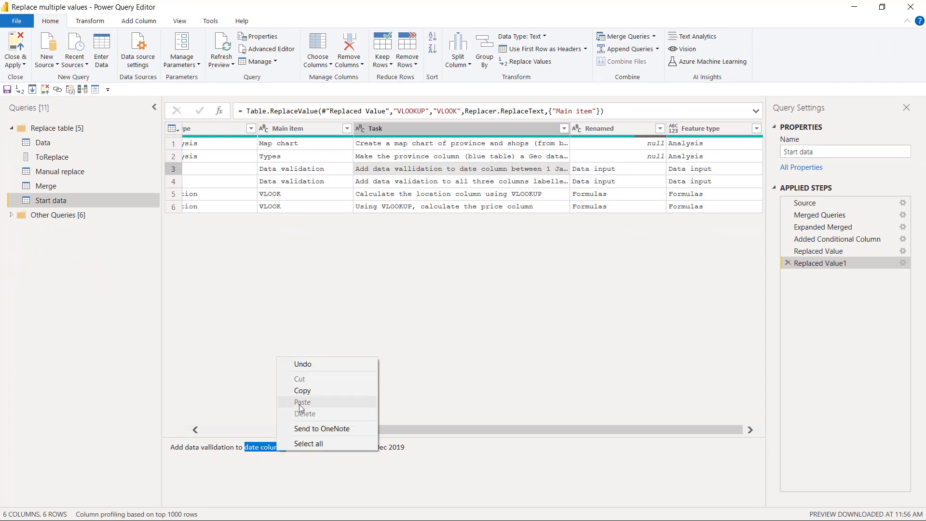
{"action": "left_click", "coordinate": [309, 392]}
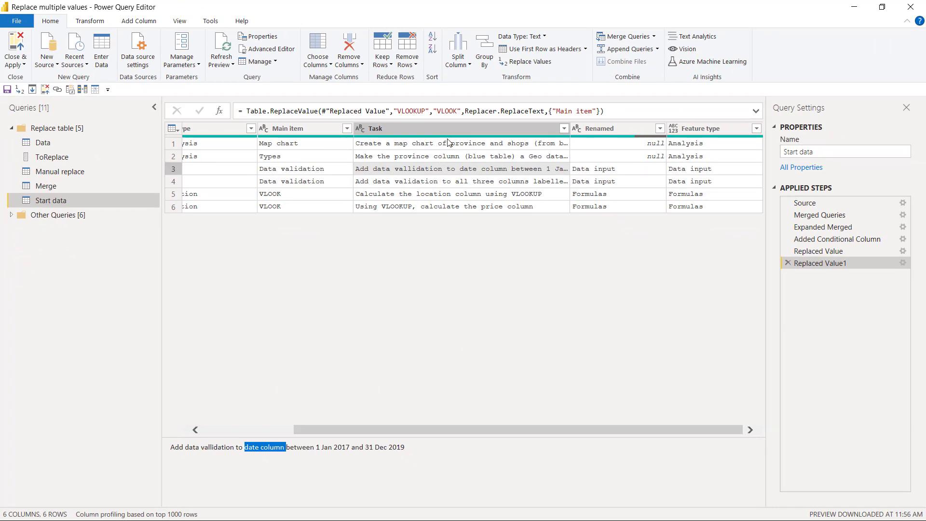
Replace 'date column' with 'date type' throughout the Task column.
{"action": "left_click", "coordinate": [528, 63]}
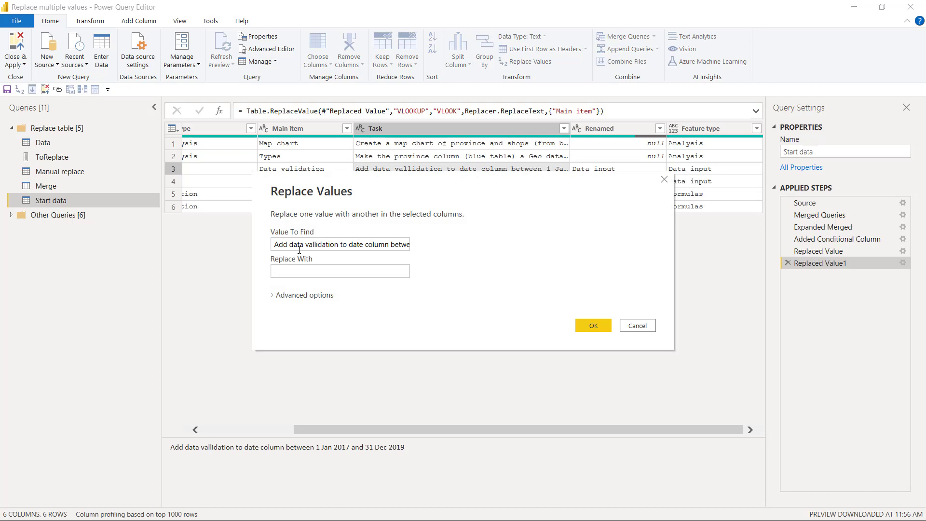
{"action": "triple_click", "coordinate": [300, 245]}
{"action": "key", "text": "ctrl+v"}
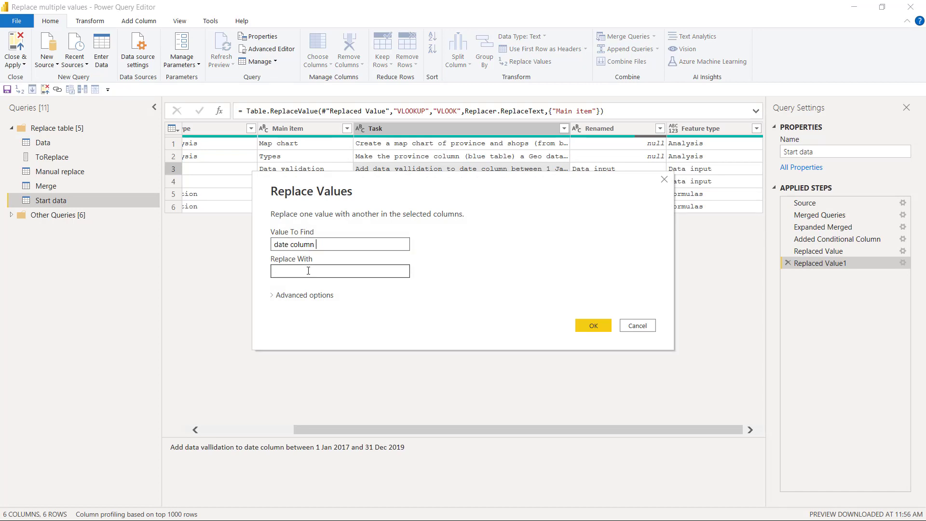
{"action": "key", "text": "Tab"}
{"action": "key", "text": "ctrl+v"}
{"action": "key", "text": "ctrl+shift+Left"}
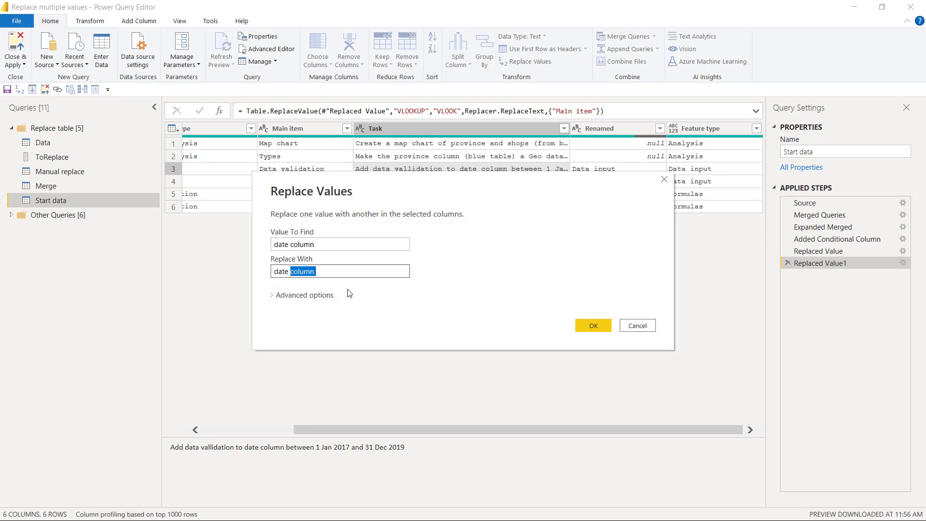
{"action": "type", "text": "type"}
{"action": "left_click", "coordinate": [579, 327]}
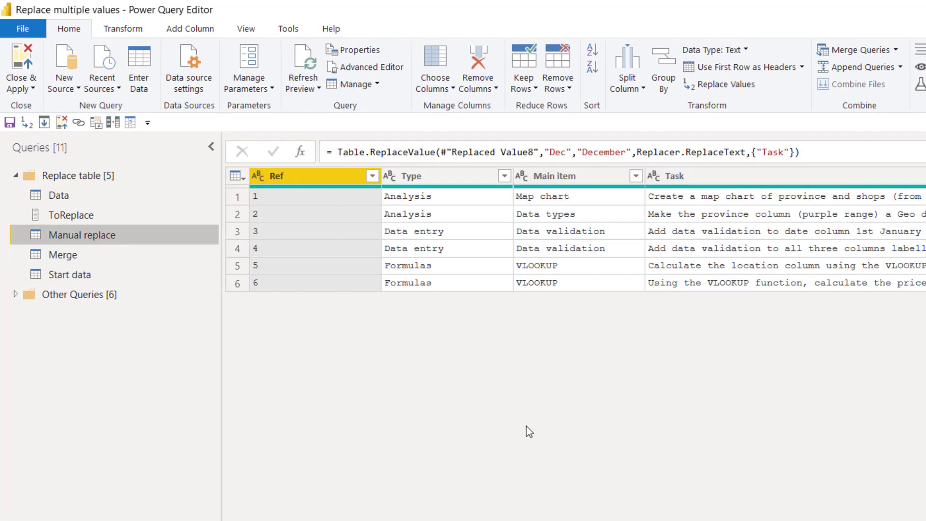
Open the Source query under Other Queries and remove duplicate rows by Employee.
{"action": "left_click", "coordinate": [18, 302]}
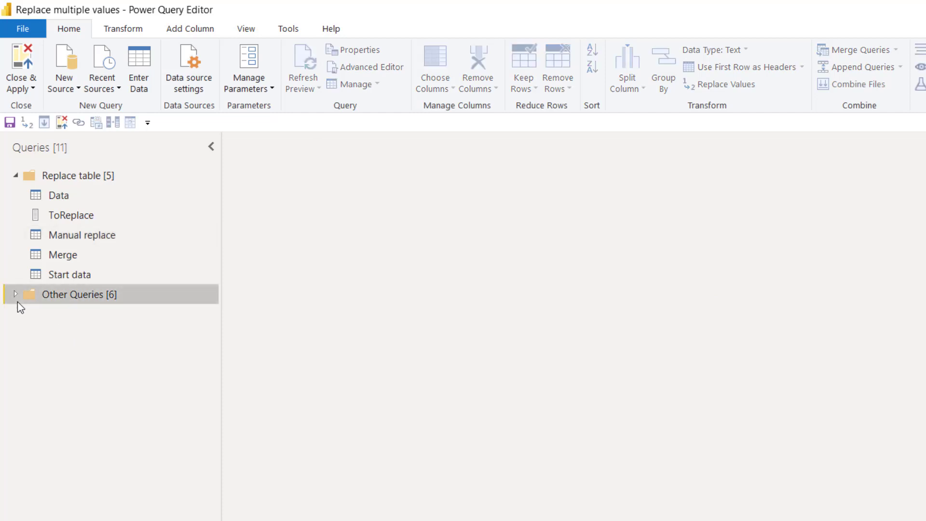
{"action": "left_click", "coordinate": [15, 296]}
{"action": "left_click", "coordinate": [66, 316]}
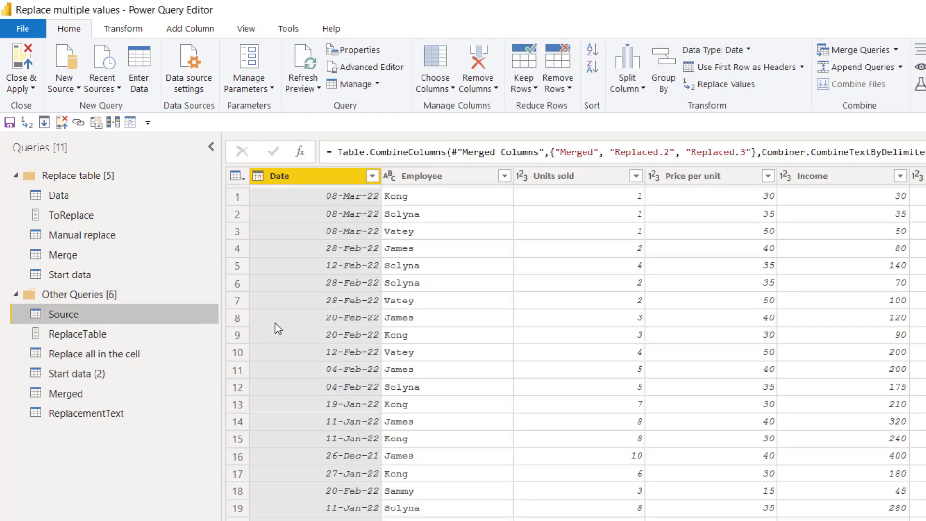
{"action": "left_click", "coordinate": [454, 211]}
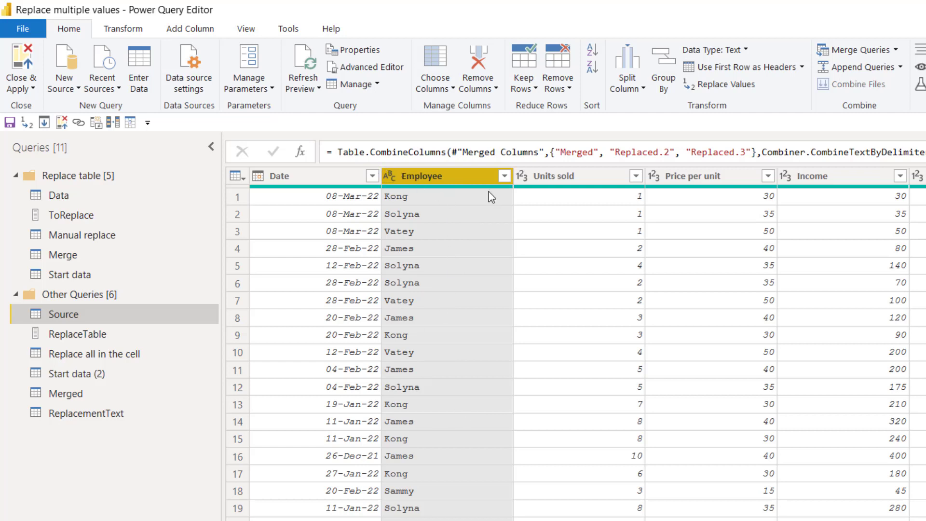
{"action": "left_click", "coordinate": [570, 94]}
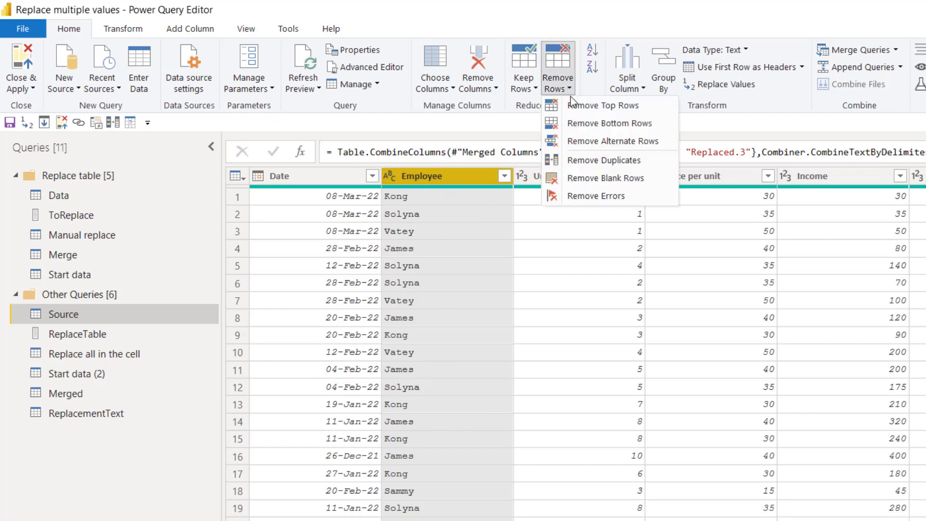
{"action": "left_click", "coordinate": [608, 162]}
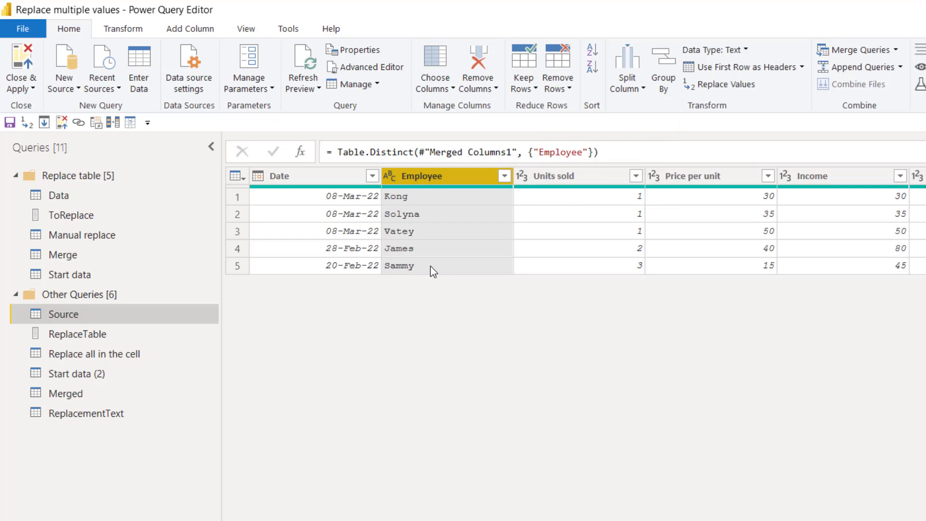
{"action": "left_click", "coordinate": [431, 265]}
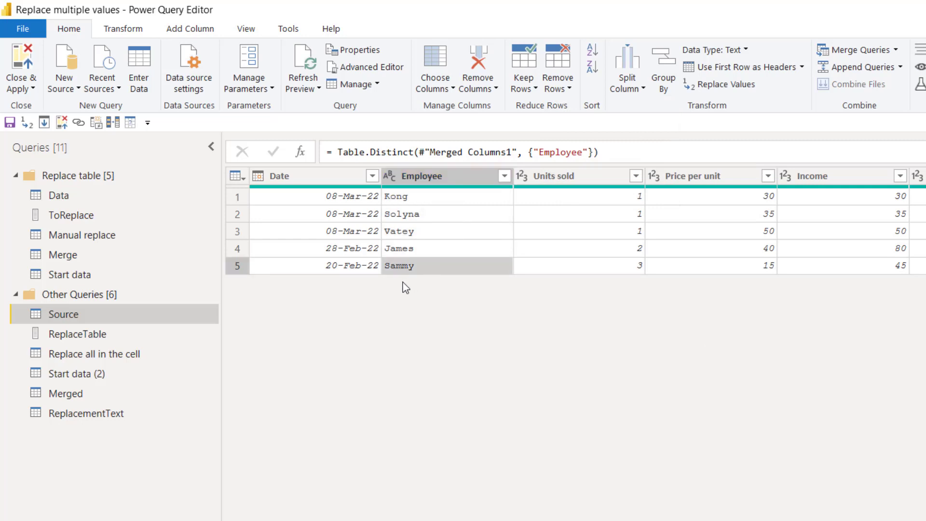
Shorten the Employee names Sammy to Sam and James to Jim.
{"action": "right_click", "coordinate": [424, 264]}
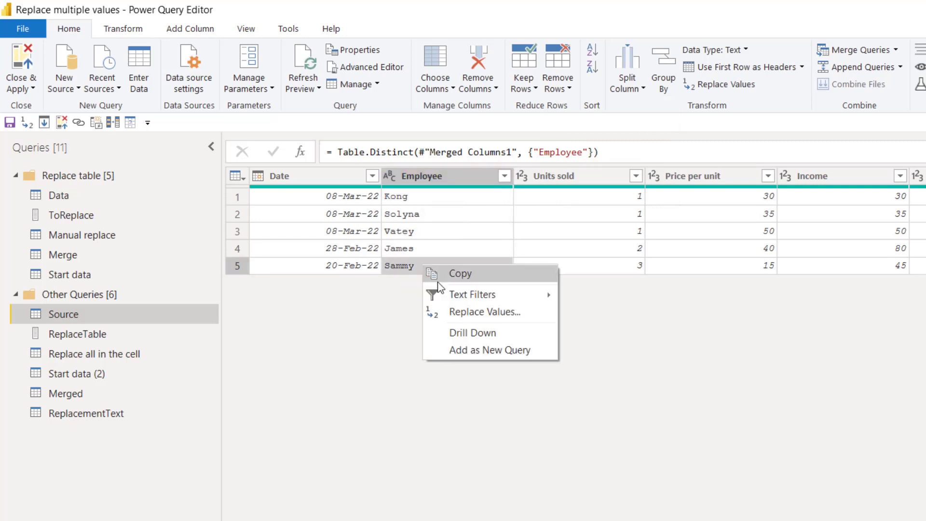
{"action": "left_click", "coordinate": [484, 312]}
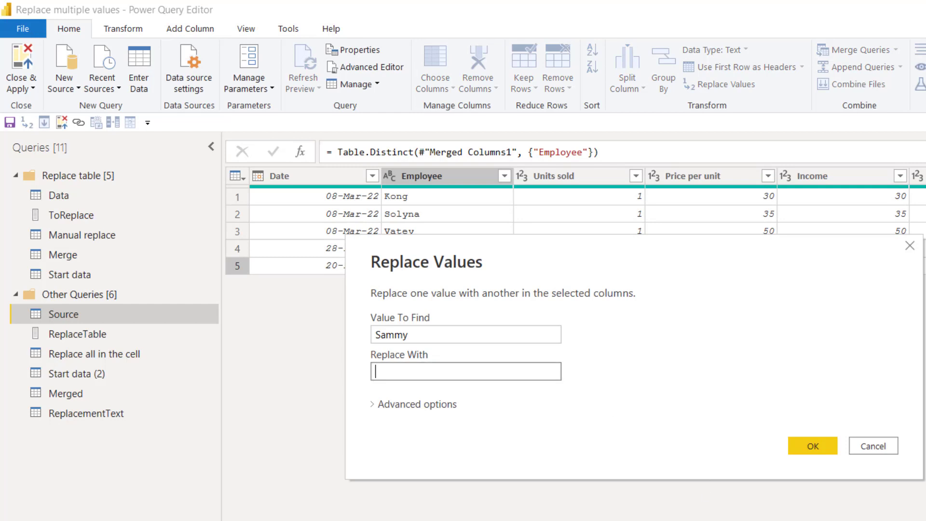
{"action": "type", "text": "Sam"}
{"action": "key", "text": "Return"}
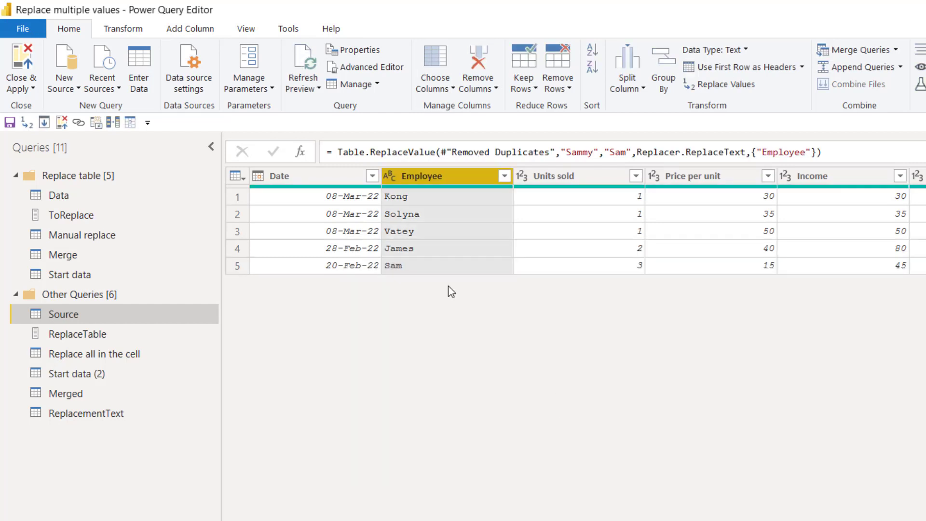
{"action": "left_click", "coordinate": [439, 246]}
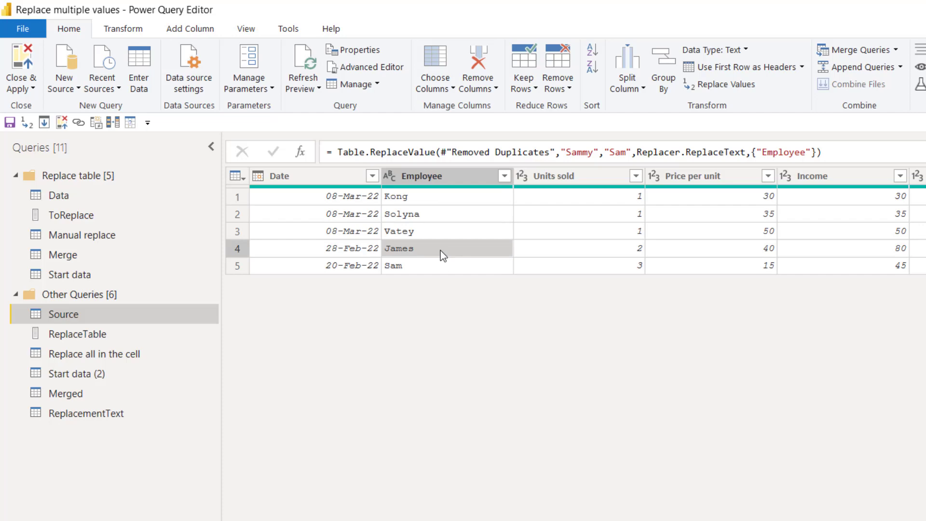
{"action": "right_click", "coordinate": [441, 250]}
{"action": "left_click", "coordinate": [484, 297]}
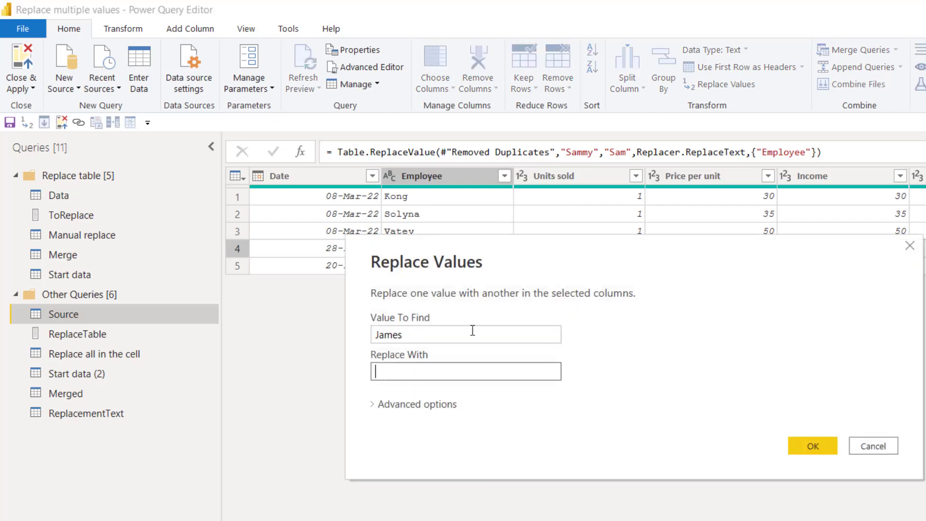
{"action": "type", "text": "Jim"}
{"action": "key", "text": "Return"}
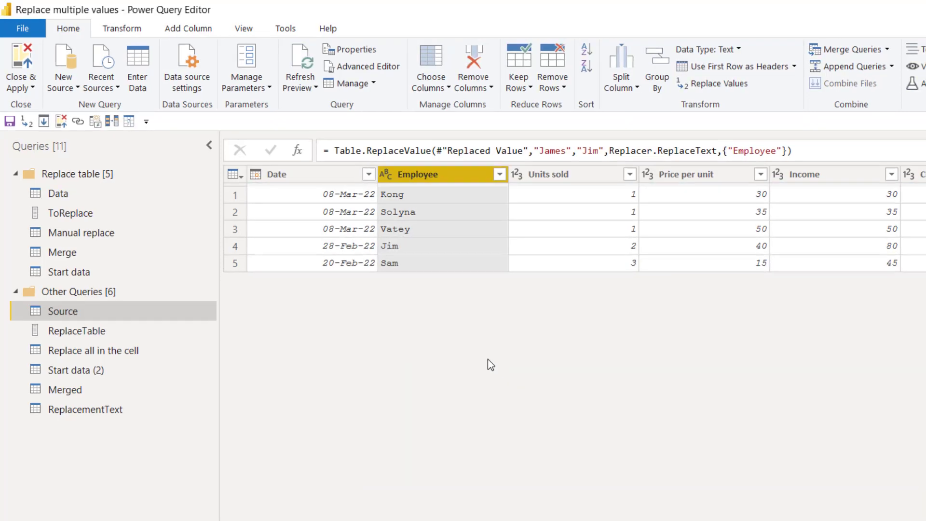
Delete the Removed Duplicates step and view the final Replaced Value1 step.
{"action": "left_click", "coordinate": [825, 335]}
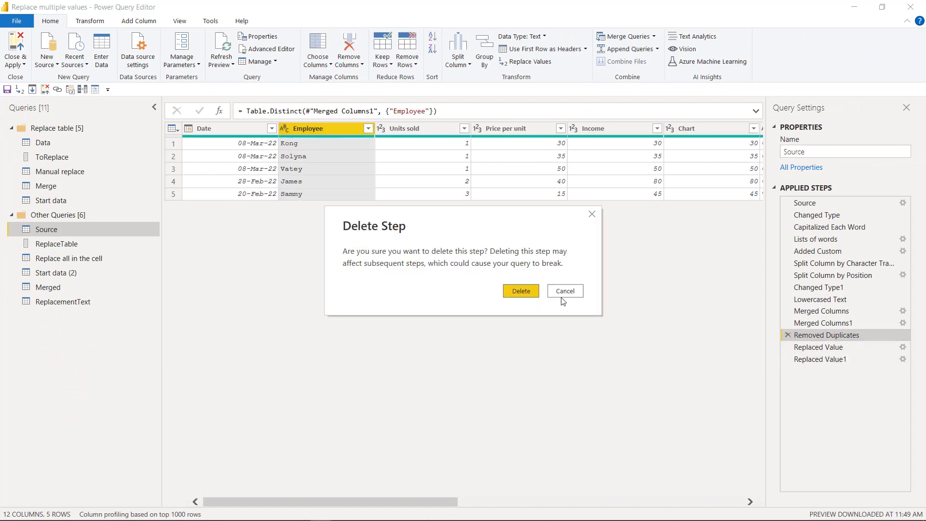
{"action": "left_click", "coordinate": [529, 289]}
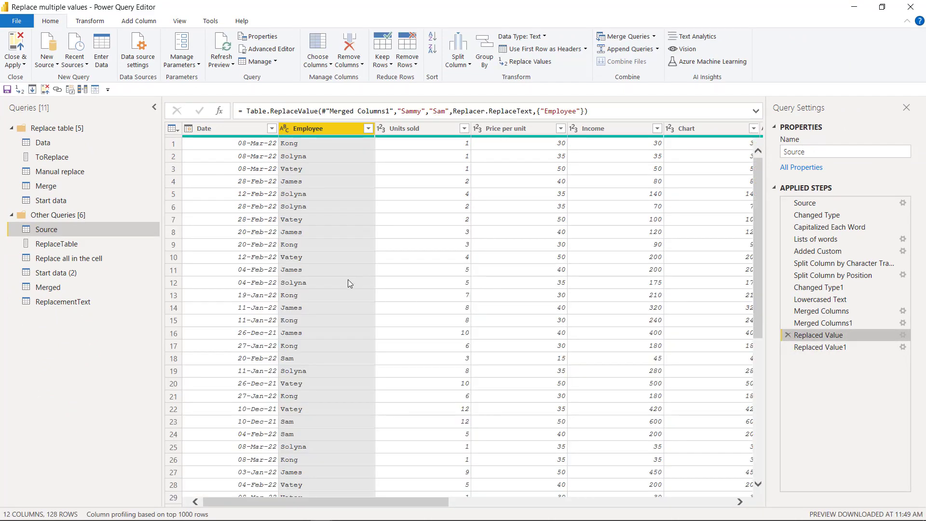
{"action": "left_click", "coordinate": [820, 346]}
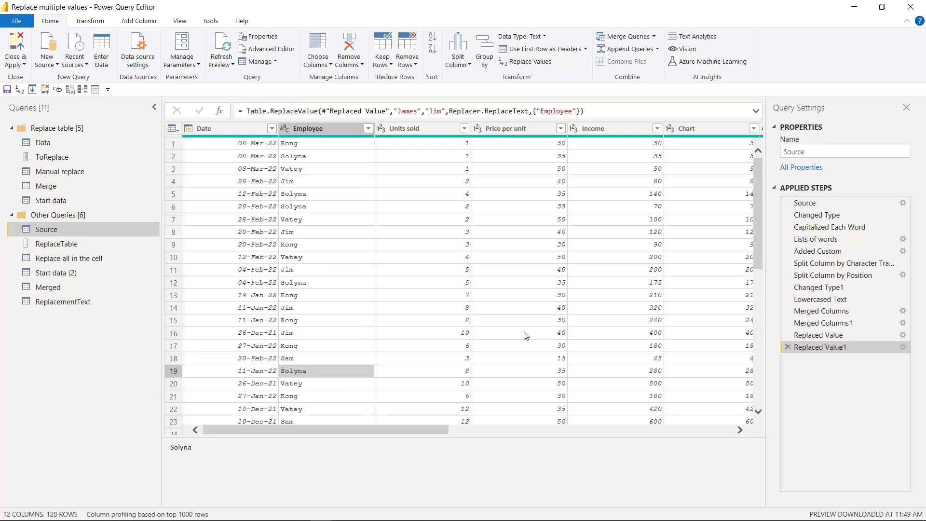